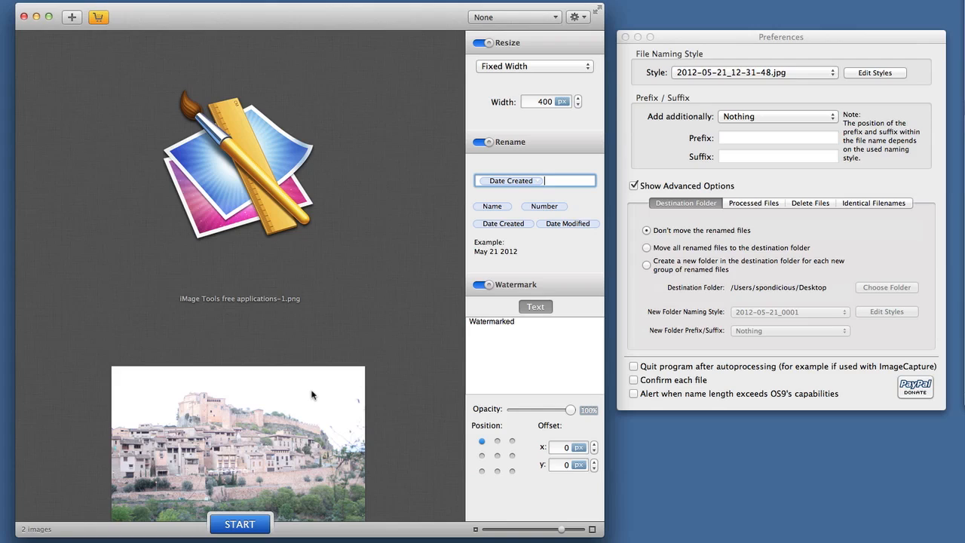
Step: Step the fixed resize width up and back down to 402 px
mouse_move(184, 273)
click(545, 102)
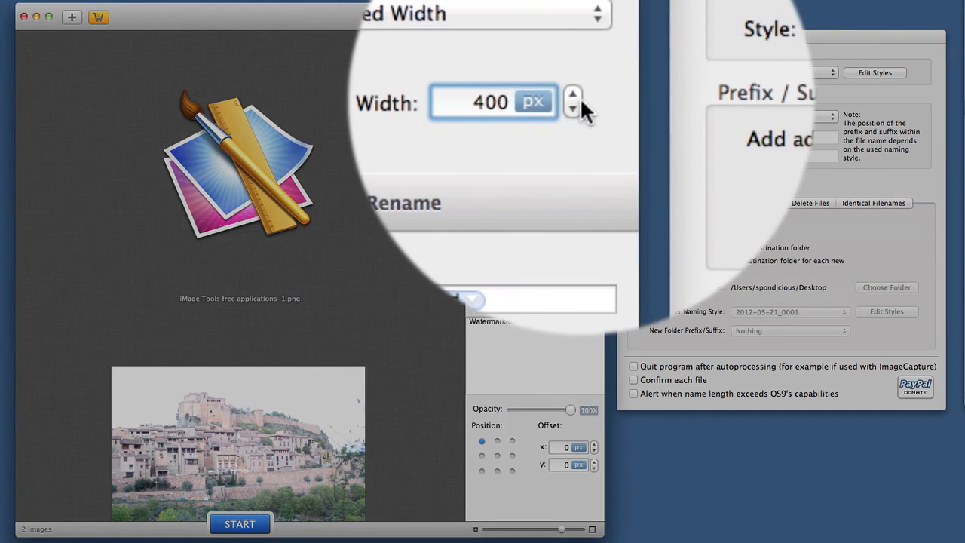
click(603, 97)
click(602, 97)
click(602, 96)
click(578, 97)
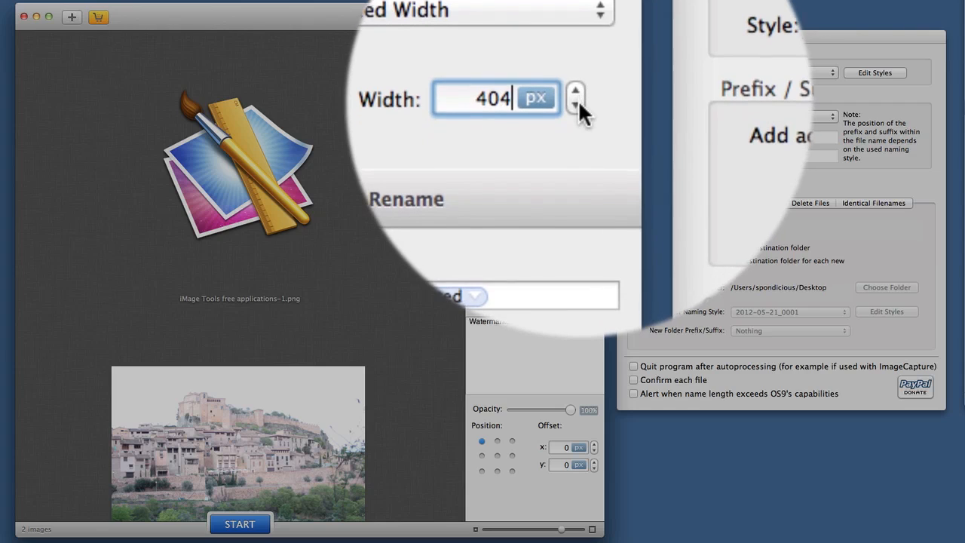
click(578, 110)
click(578, 109)
Step: Set the fixed resize width to 450 px
double_click(539, 105)
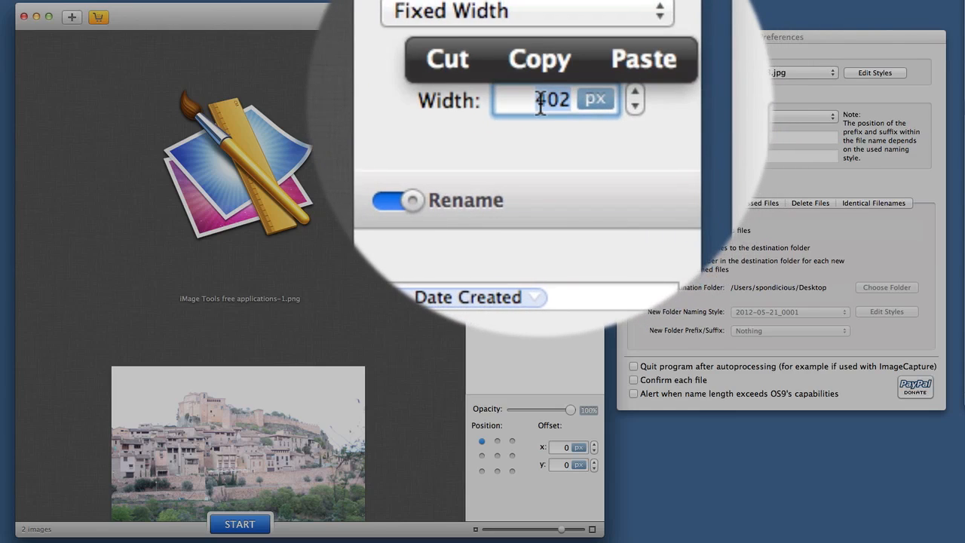
text(450)
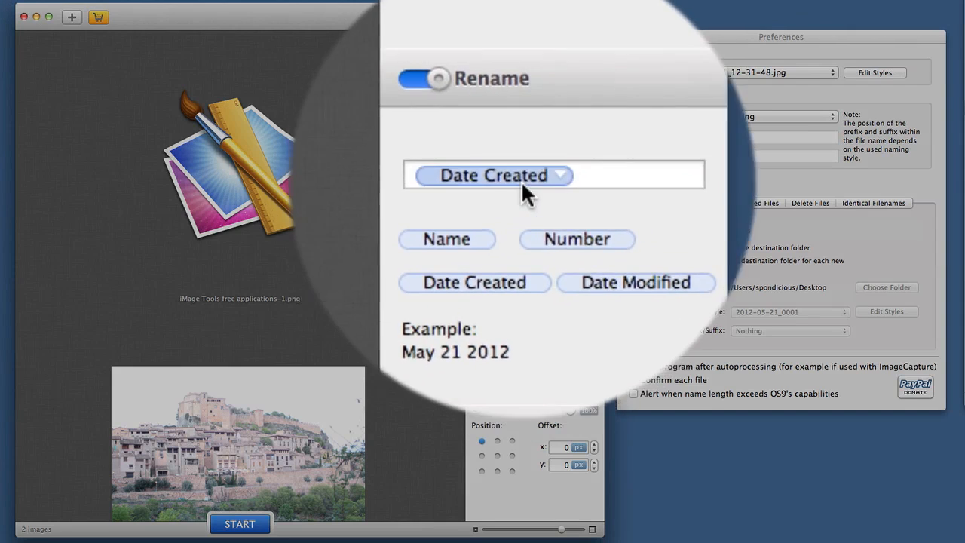
Step: Add the Name token after Date Created in the rename pattern, with a hyphen between the two tokens
drag(495, 199, 562, 177)
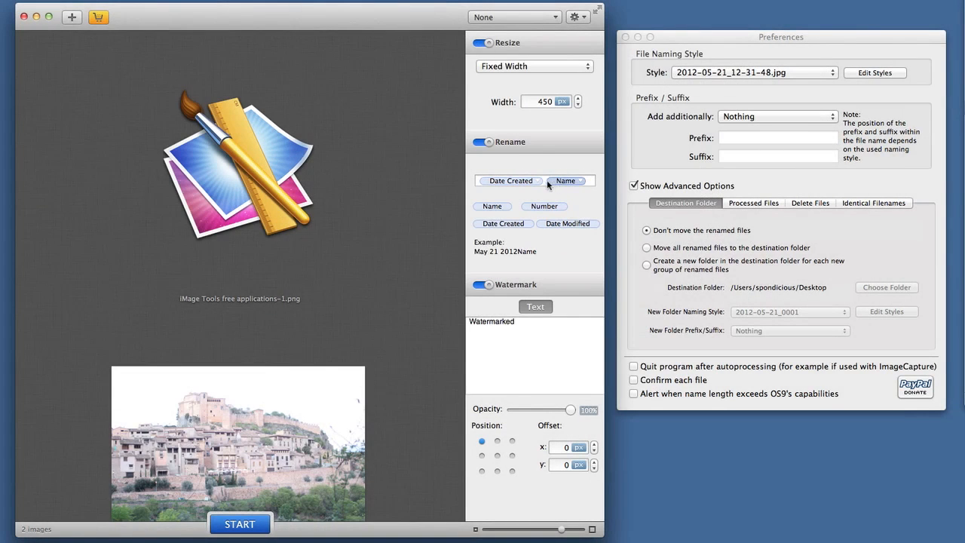
click(591, 181)
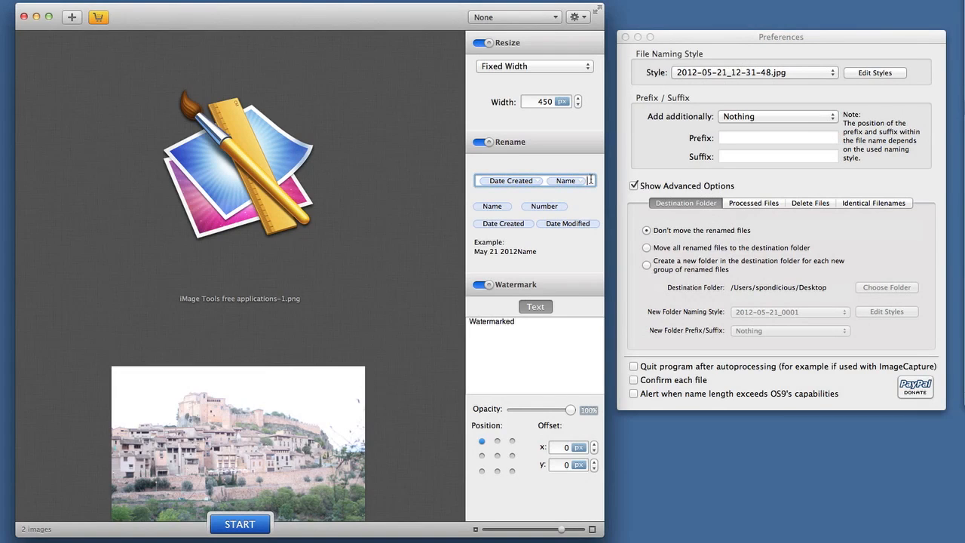
key(Right)
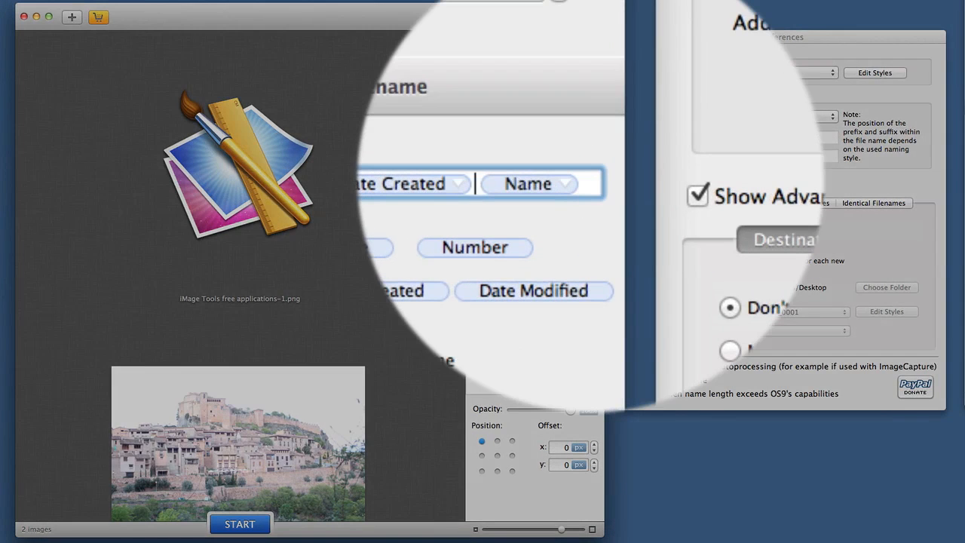
text(-)
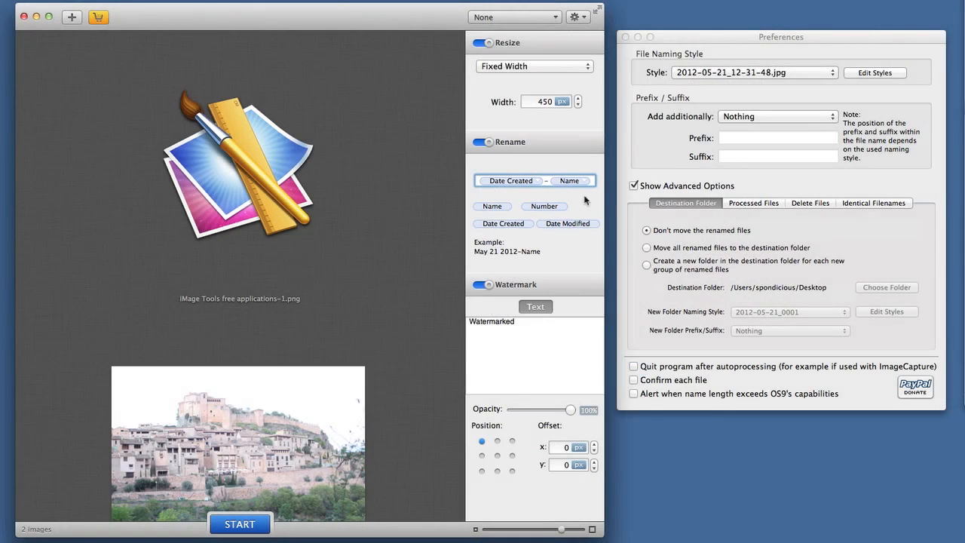
Step: Replace the watermark text with "Wizardgold"
click(532, 306)
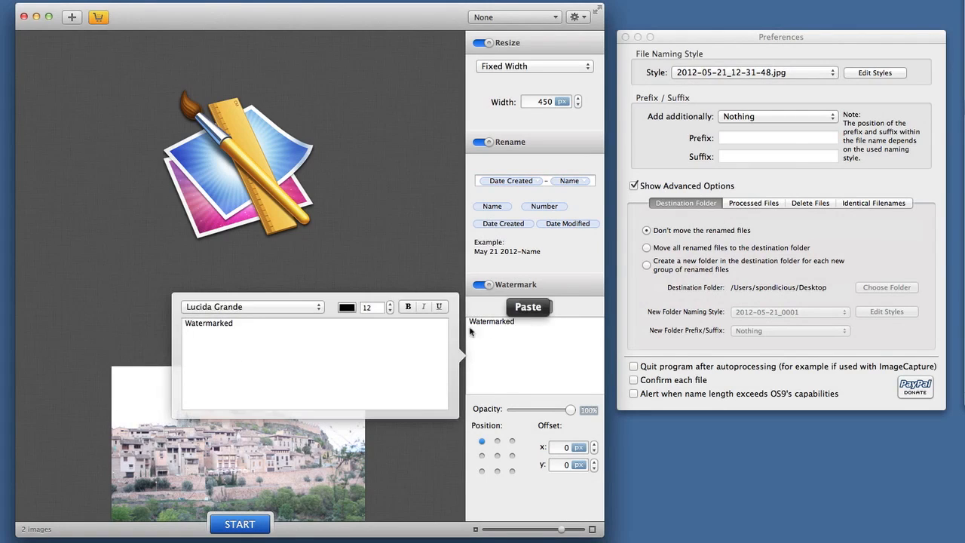
key(super+a)
text(Wizardgold)
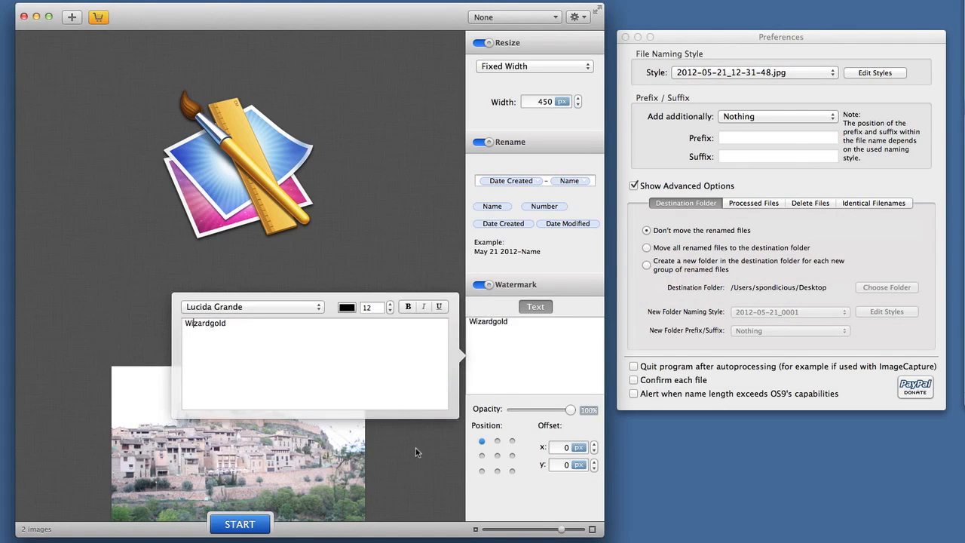
click(416, 448)
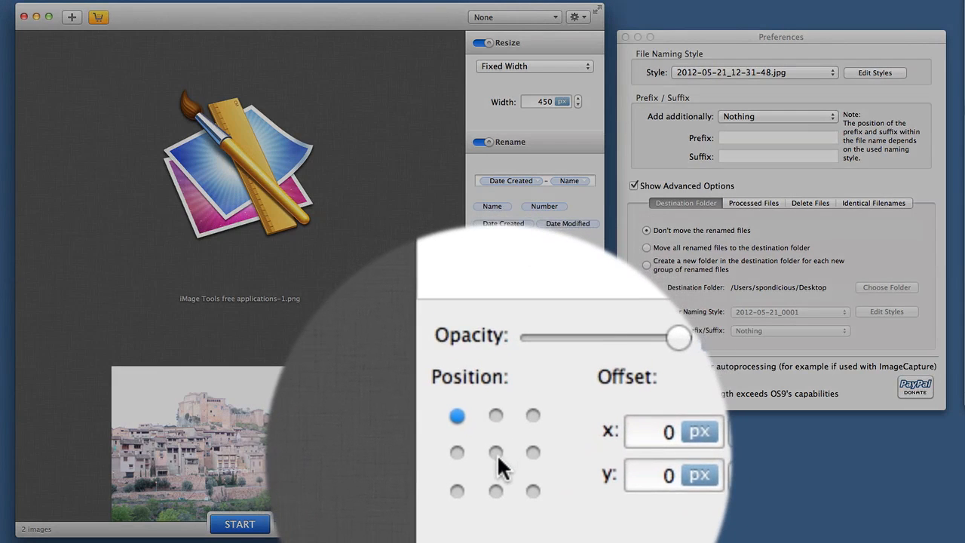
Step: Place the watermark at the centre of the image with offsets of x 5 px and y 6 px
click(496, 454)
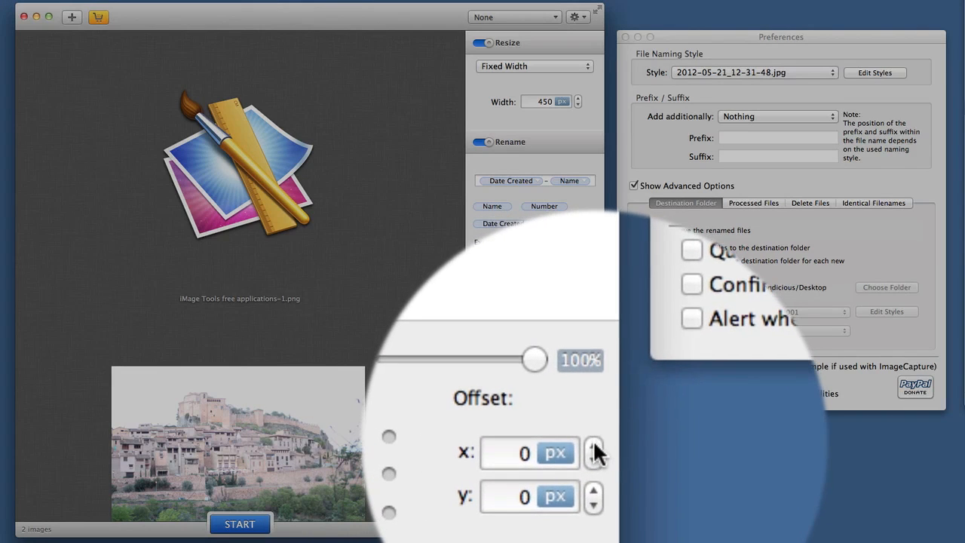
click(594, 445)
click(594, 445)
click(594, 445)
click(594, 445)
click(594, 445)
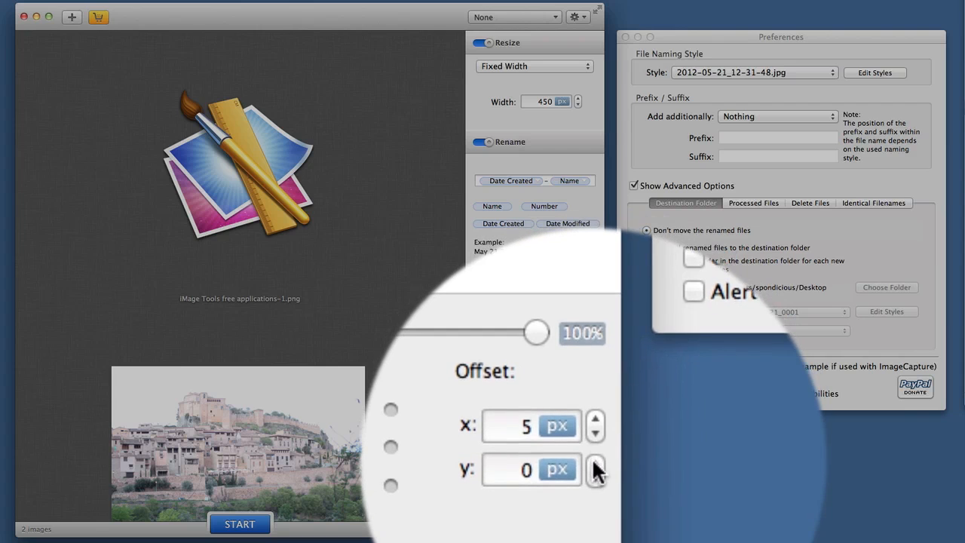
click(595, 461)
click(595, 461)
click(595, 461)
click(595, 462)
click(595, 461)
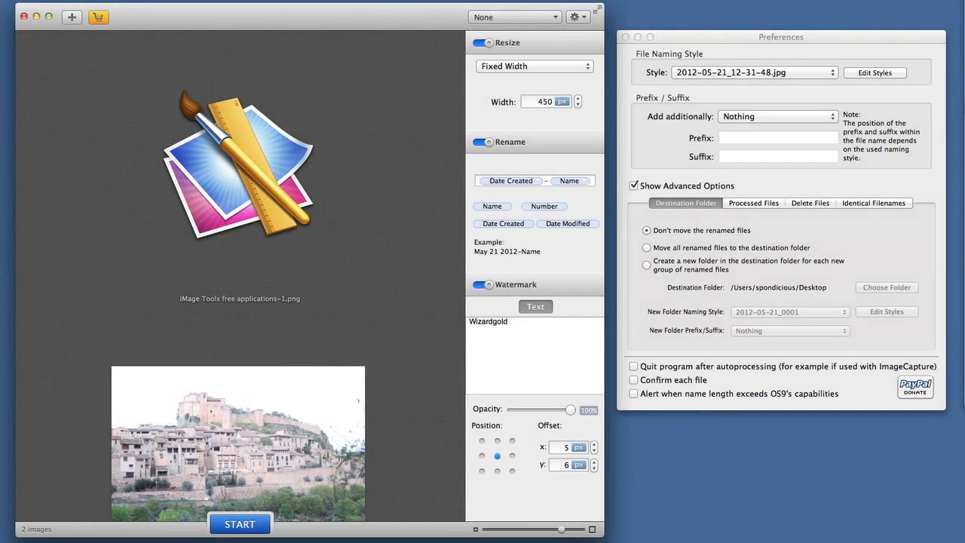
Step: Process the loaded images and save them to the Pictures folder as JPEG at 100% quality
click(238, 524)
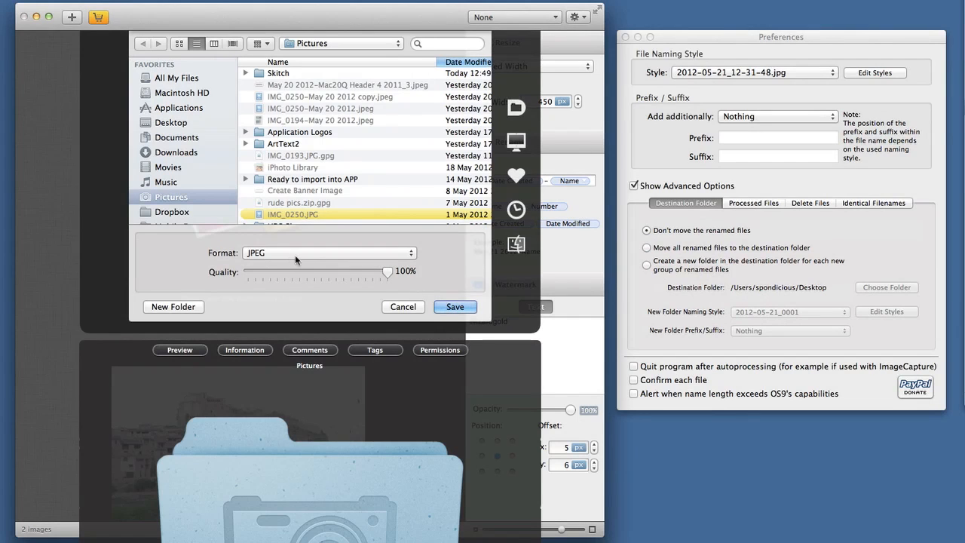
click(453, 308)
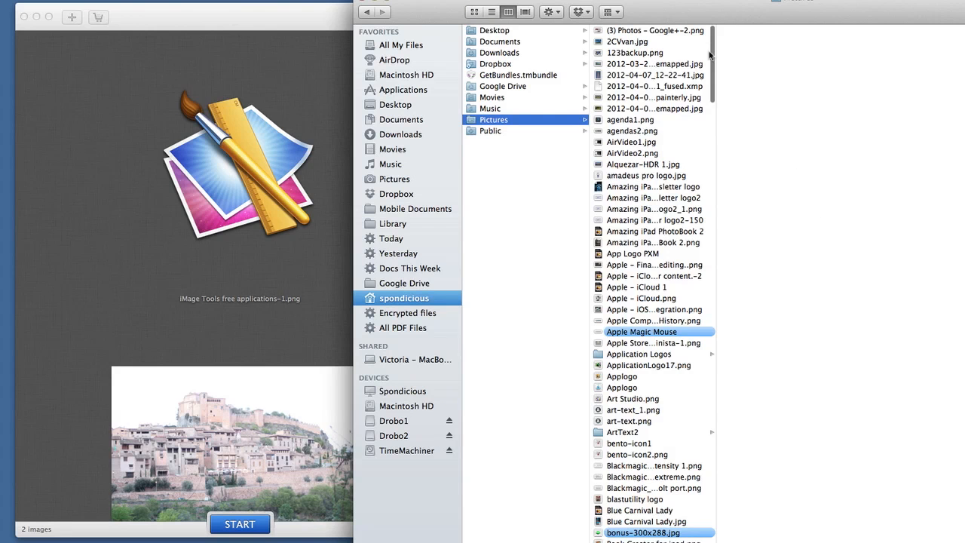
Step: Show the Pictures folder in Finder as a list and select the processed iMage Tools JPEG from May 21 2012
scroll(663, 206, up, 2)
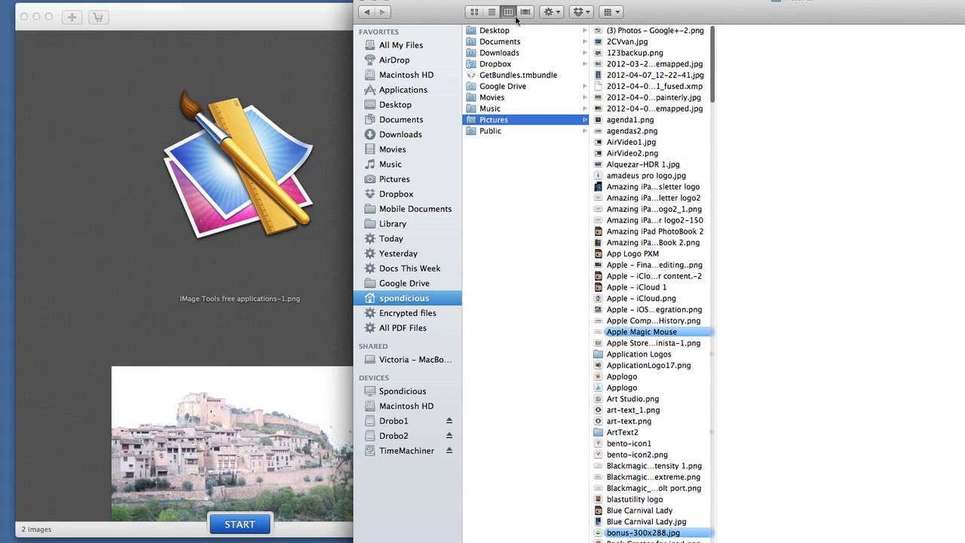
click(490, 13)
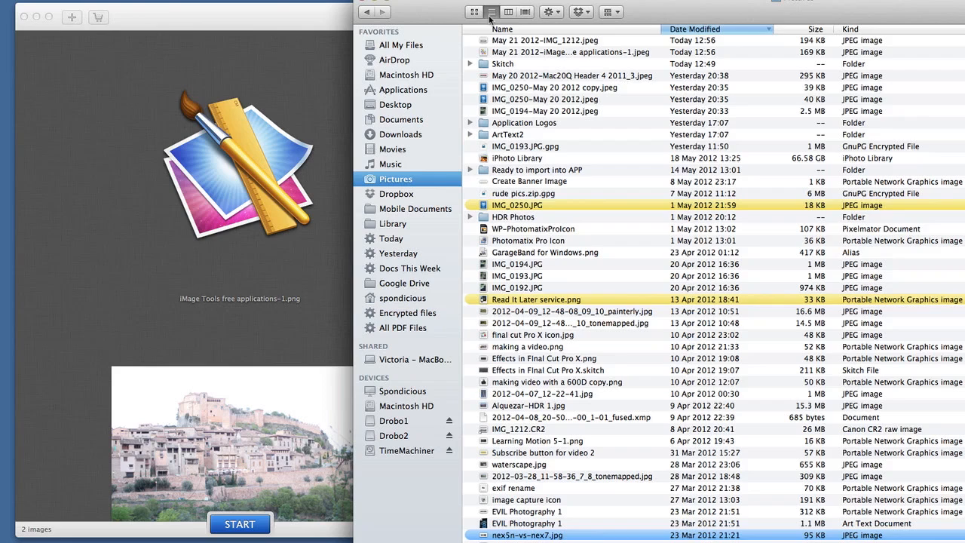
scroll(562, 81, up, 2)
click(566, 53)
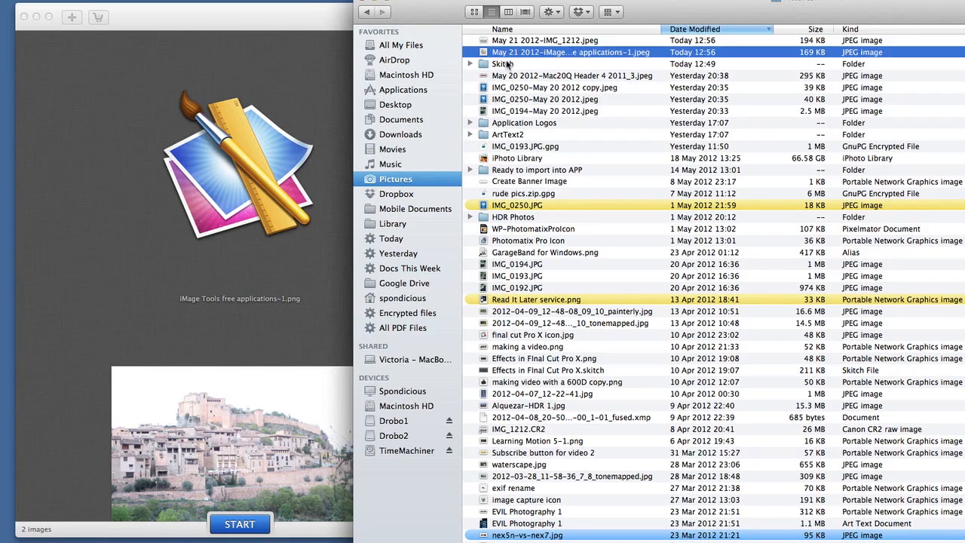
drag(653, 2, 676, 0)
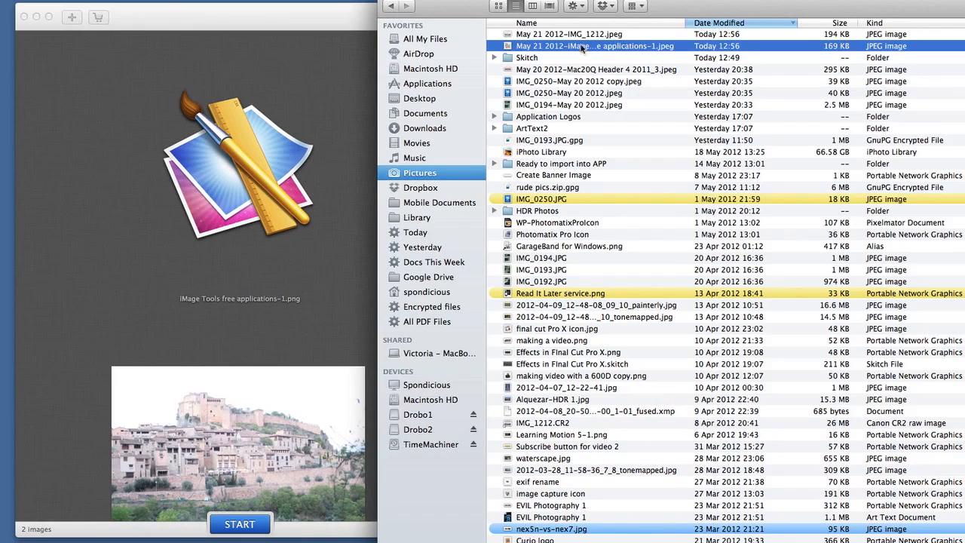
Step: Preview May 21 2012-IMG_1212.jpeg to check the watermark, and close the preview
click(577, 35)
key(space)
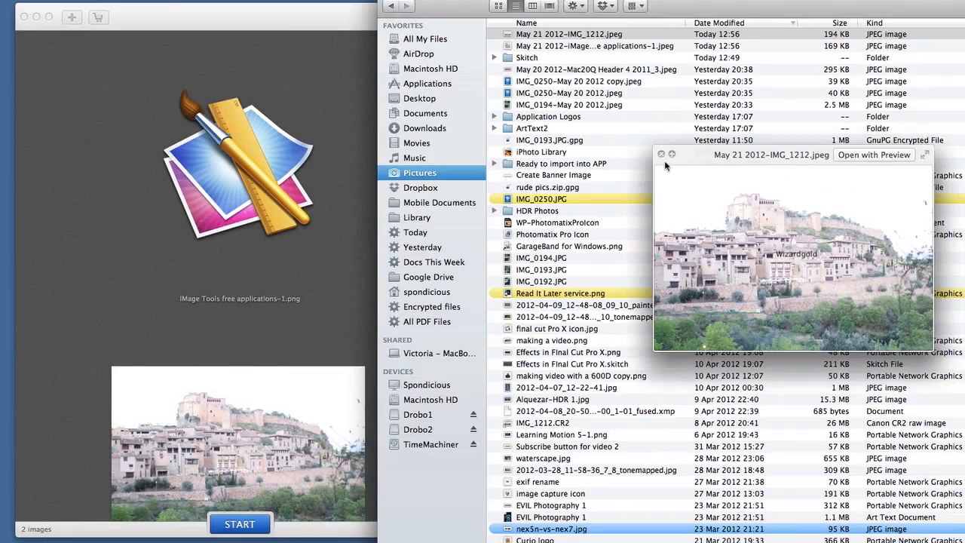
click(663, 155)
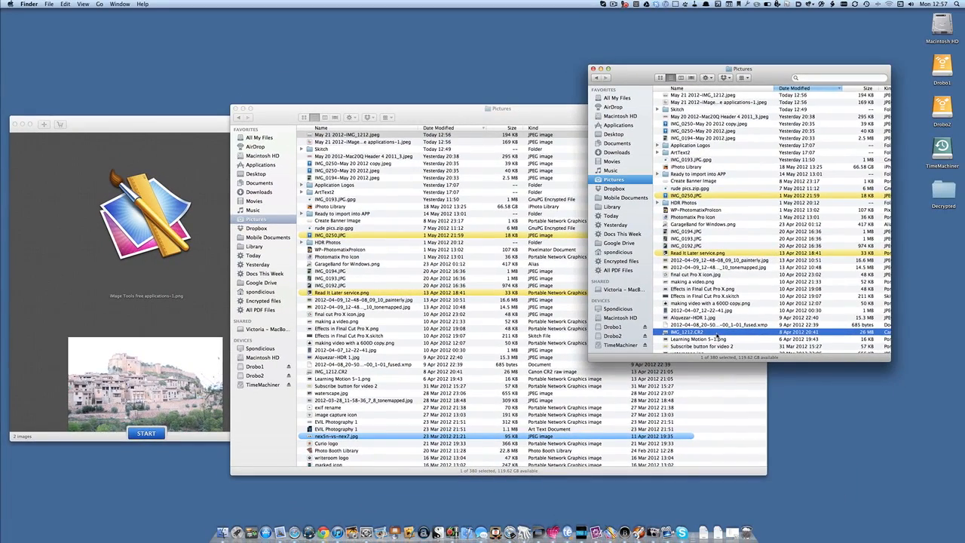
Step: Preview the original IMG_1212.CR2 for comparison, and close the extra Finder window
key(space)
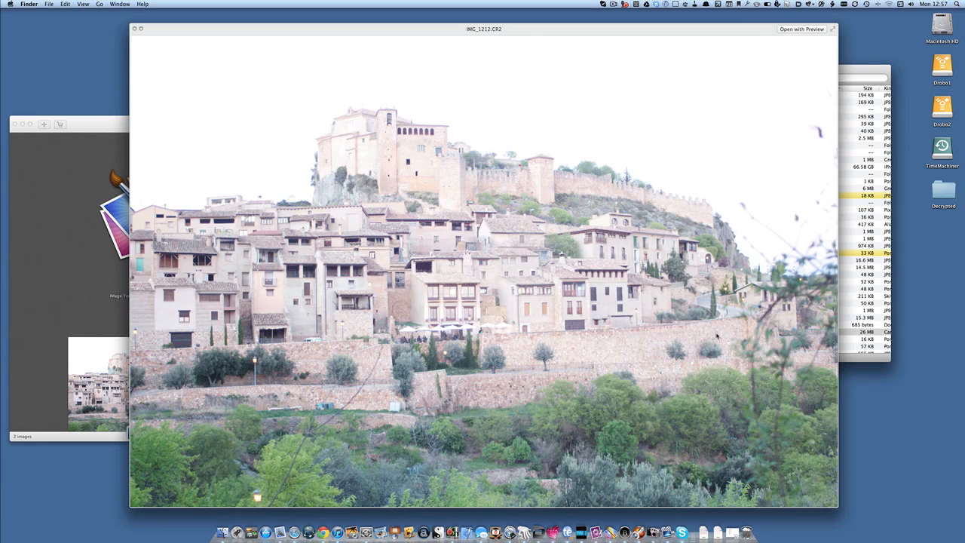
key(space)
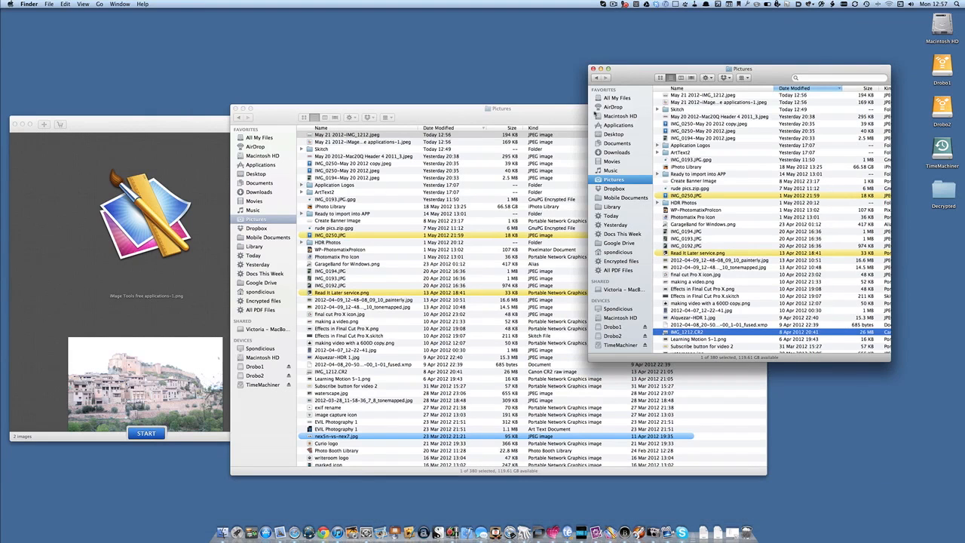
click(593, 70)
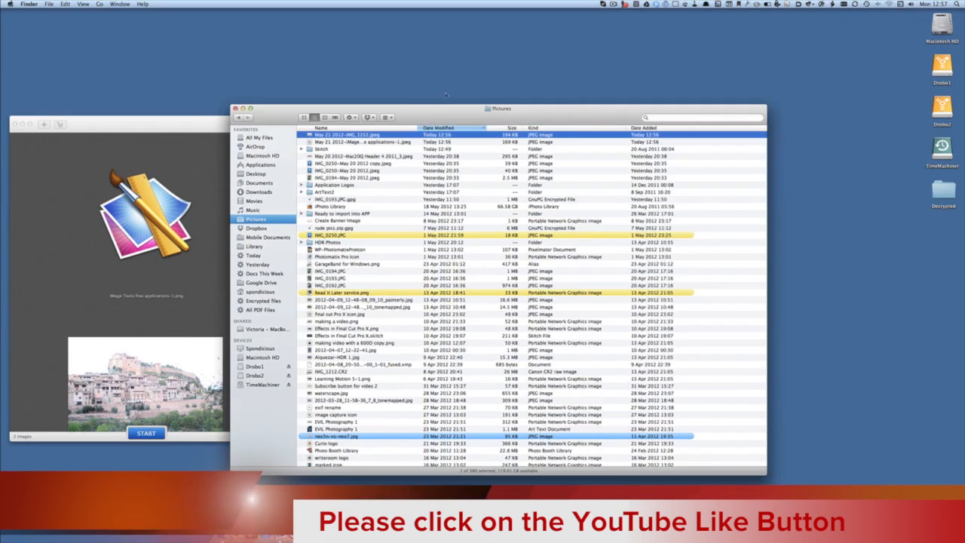
Step: Move the Pictures window clear of the image tool and open IMG_1212.CR2 in ResizeIt
drag(426, 109, 578, 56)
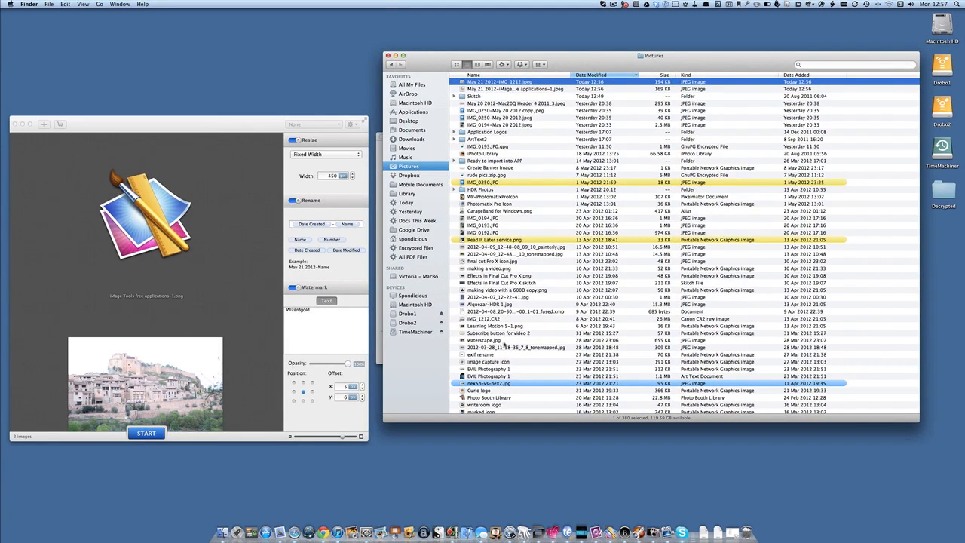
click(504, 320)
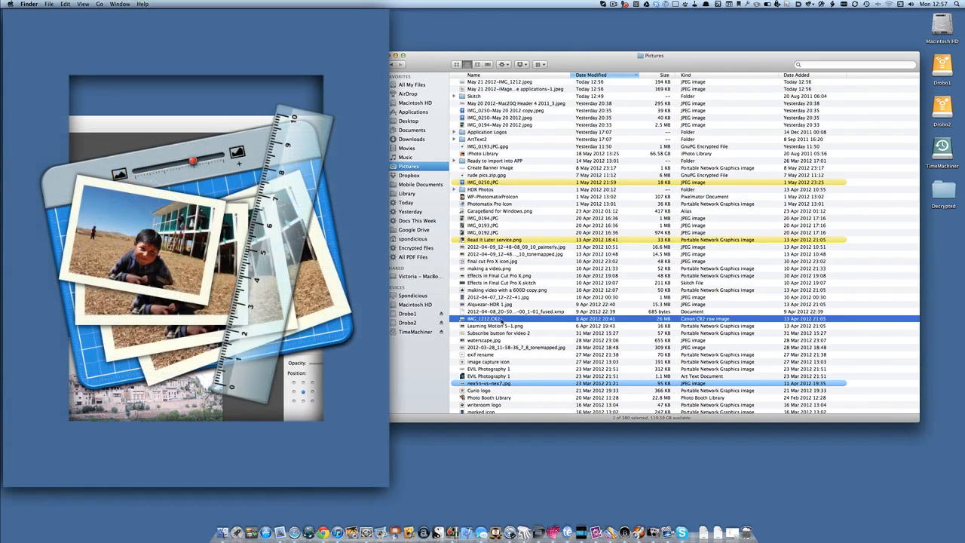
drag(503, 321, 370, 531)
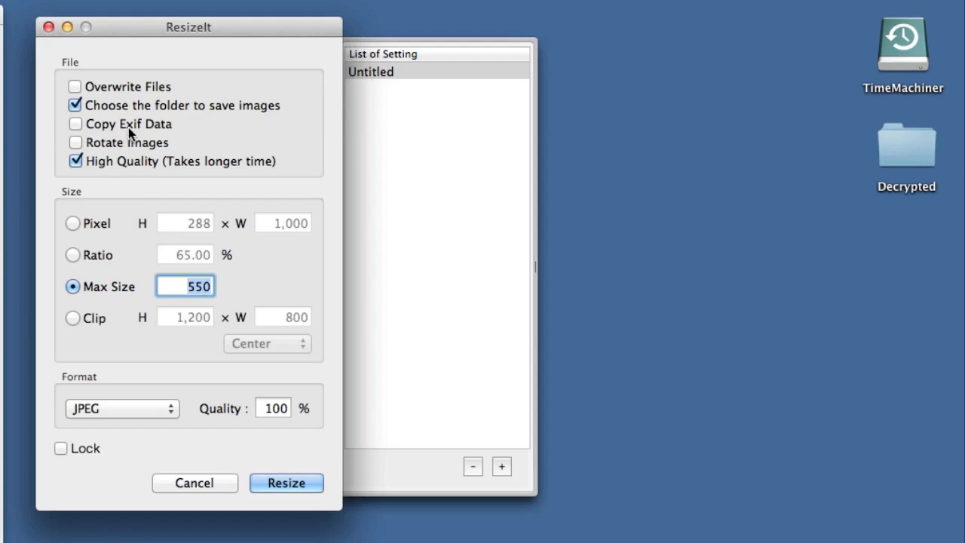
Step: Enable Copy Exif Data and run the resize of the image
click(76, 124)
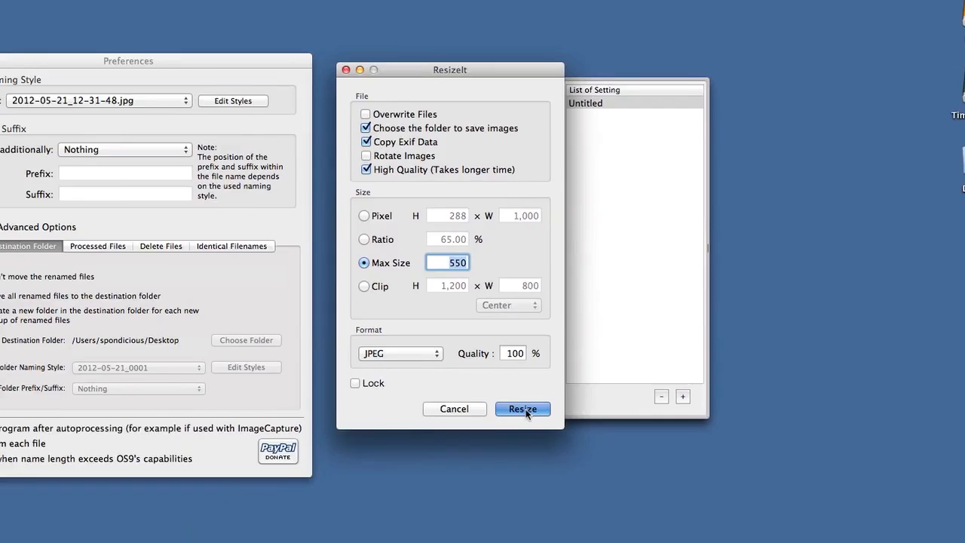
click(295, 481)
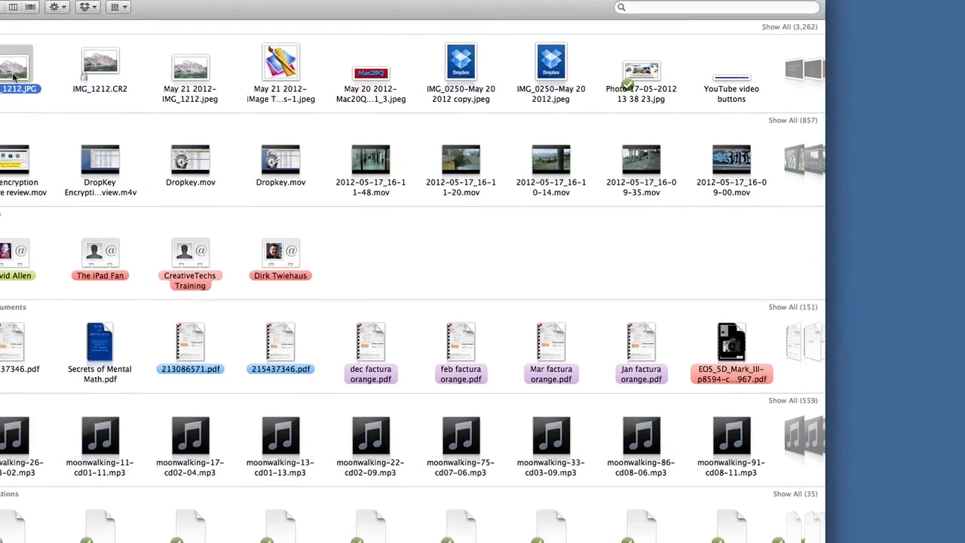
Step: Preview the resized IMG_1212.JPG and May 21 2012-IMG_1212.jpeg among all files, and close the preview
key(space)
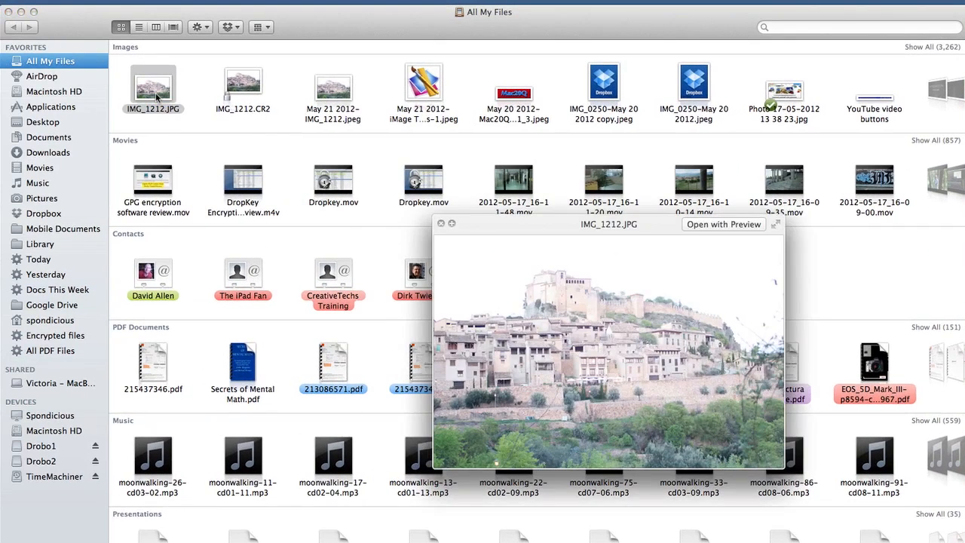
key(space)
click(331, 88)
key(space)
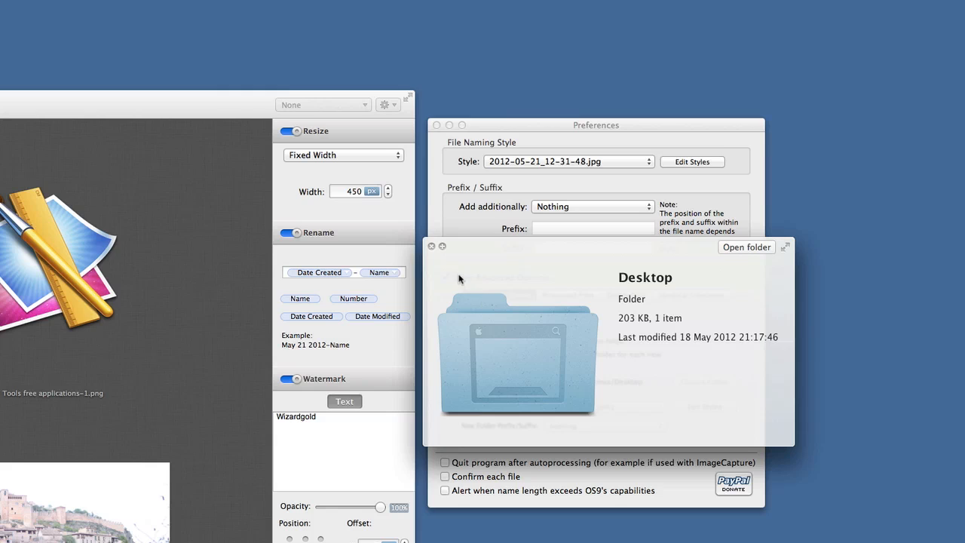
click(430, 247)
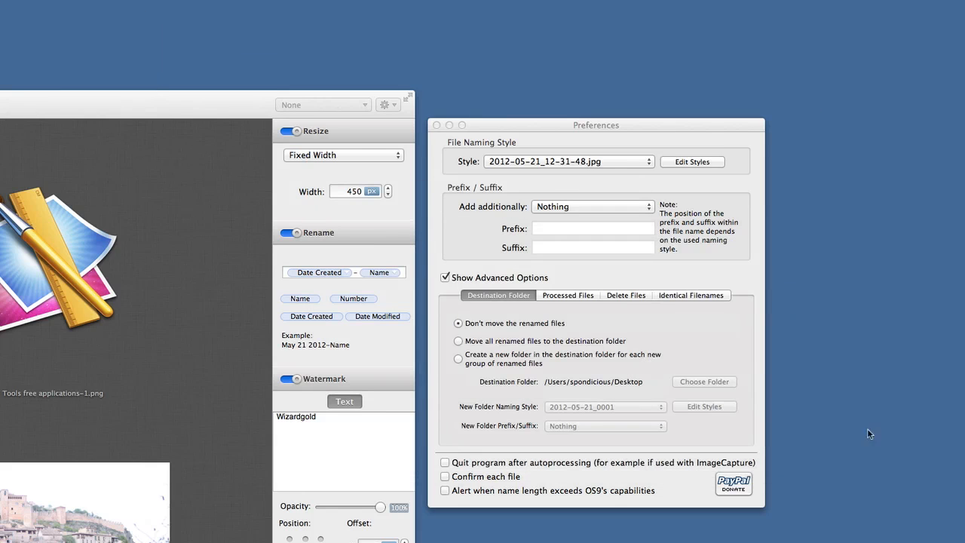
Step: Switch to the file renamer's Preferences window and move it further away from the image tool window
click(565, 128)
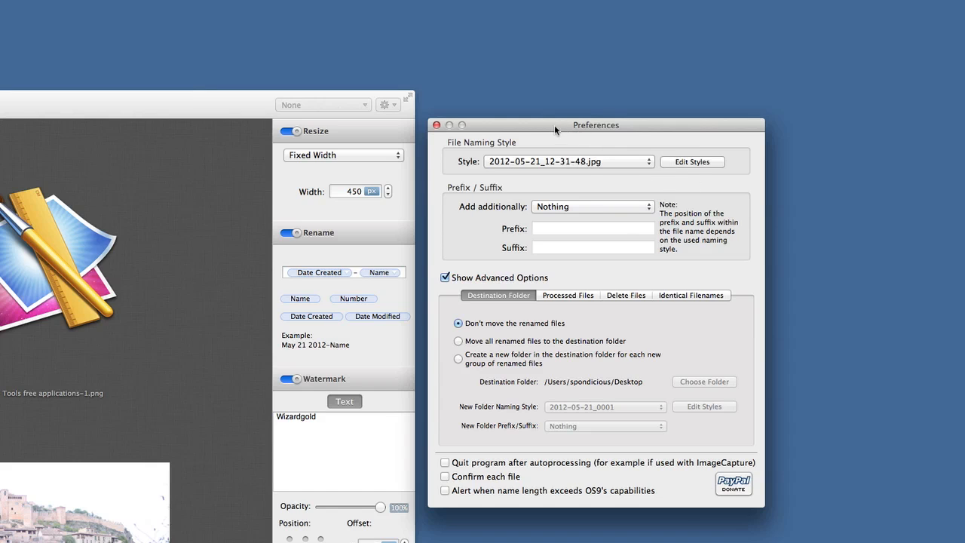
drag(551, 125, 669, 117)
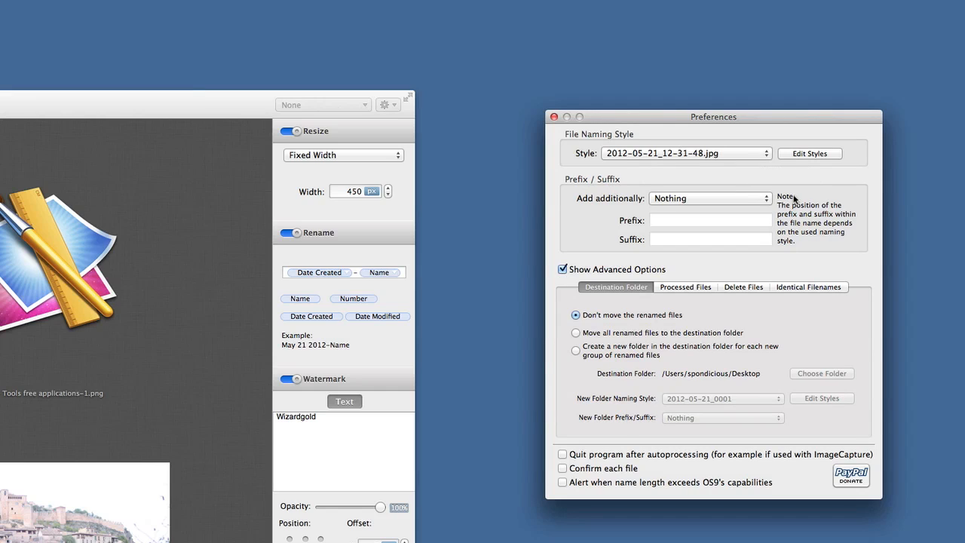
Step: Review the available file naming styles in the renamer's style editor and close the editor without changing the style
click(809, 153)
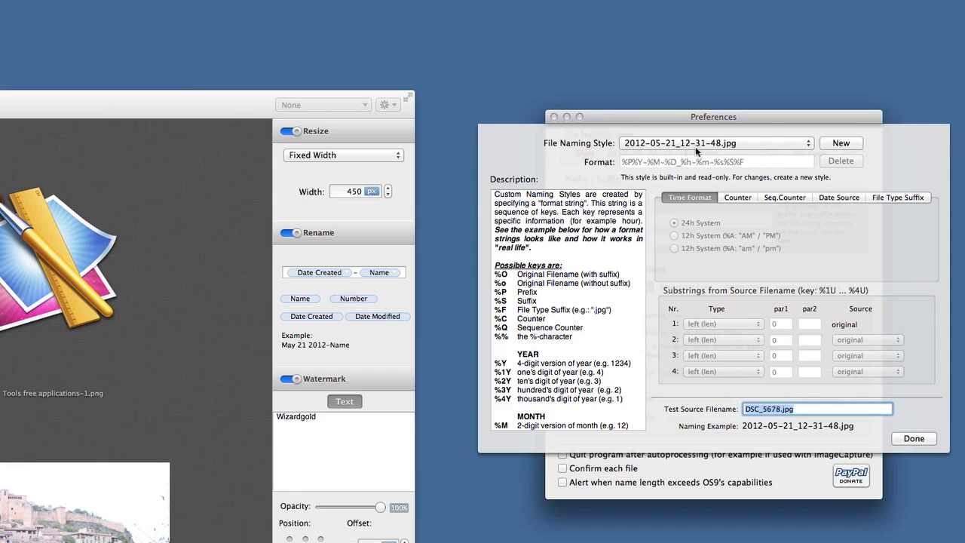
click(804, 143)
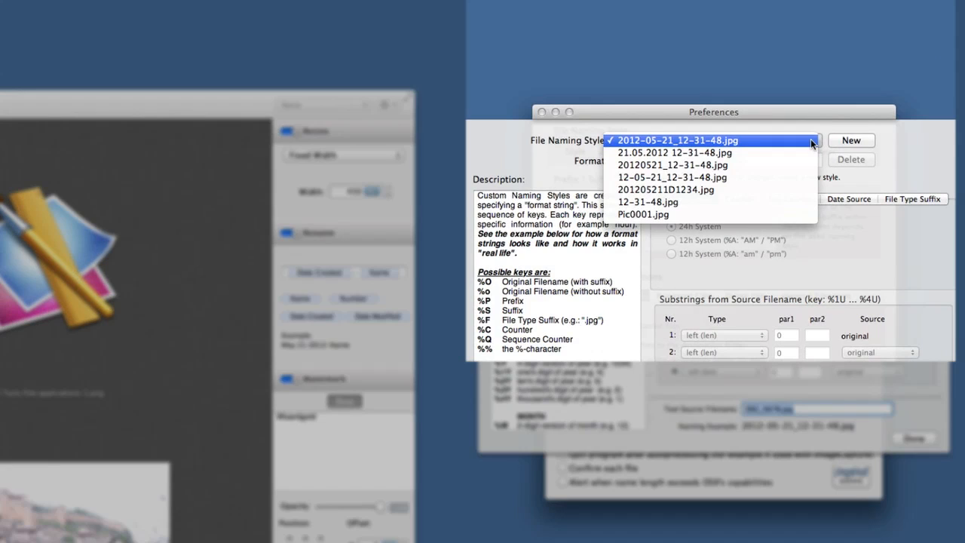
click(812, 143)
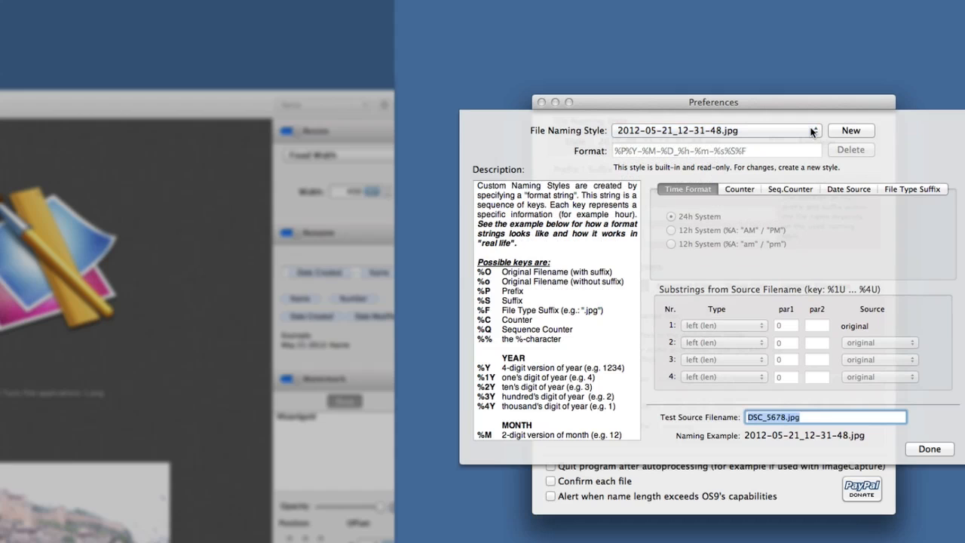
click(934, 450)
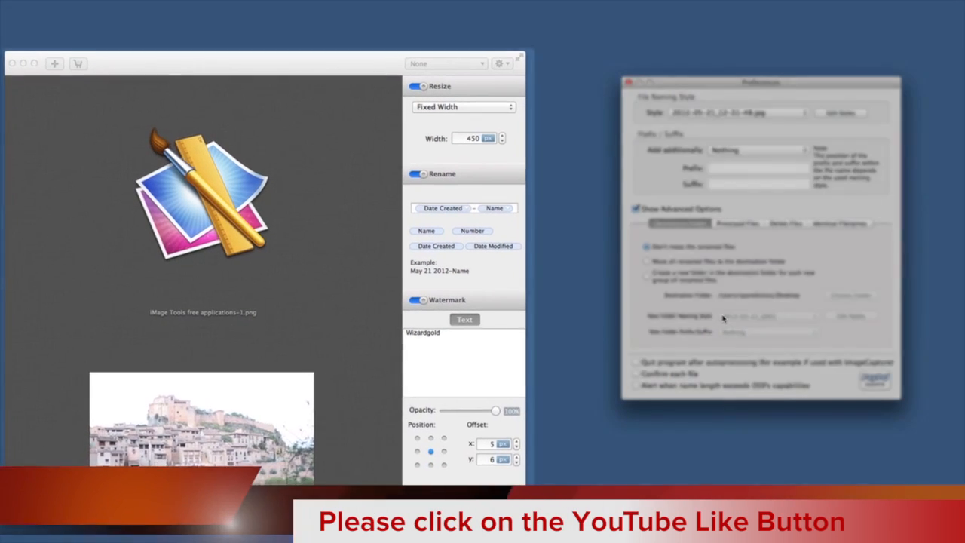
Step: Switch to iMage Tools, view the list of purchasable extra functions, and close it
click(293, 72)
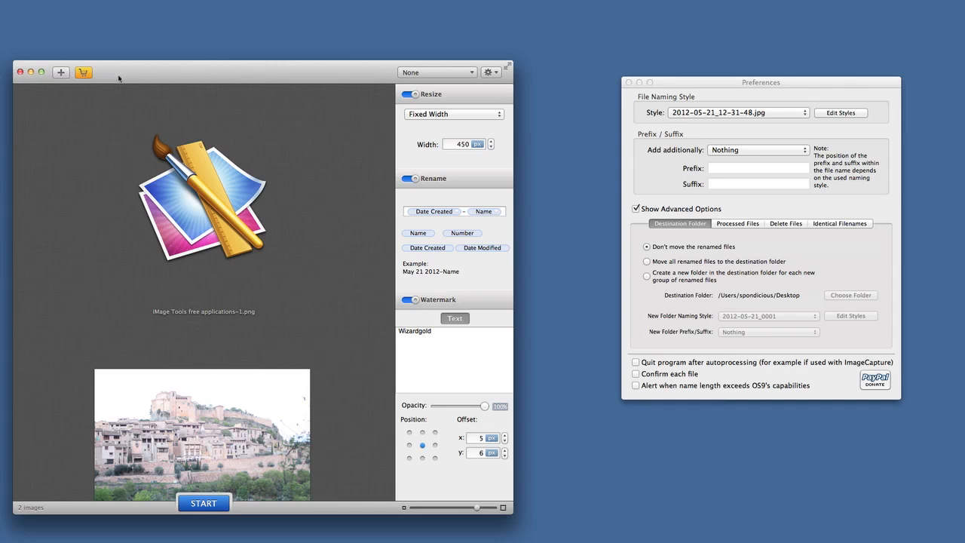
click(82, 73)
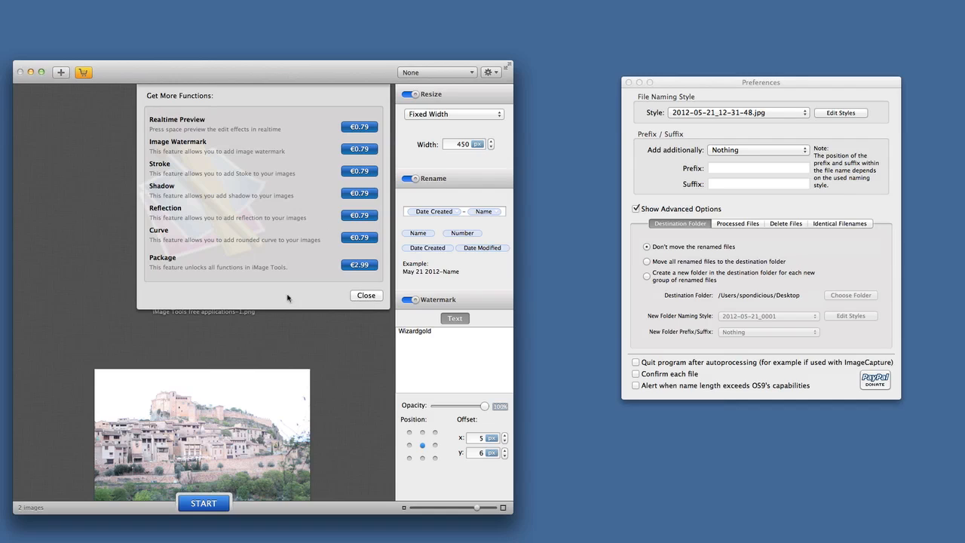
click(371, 296)
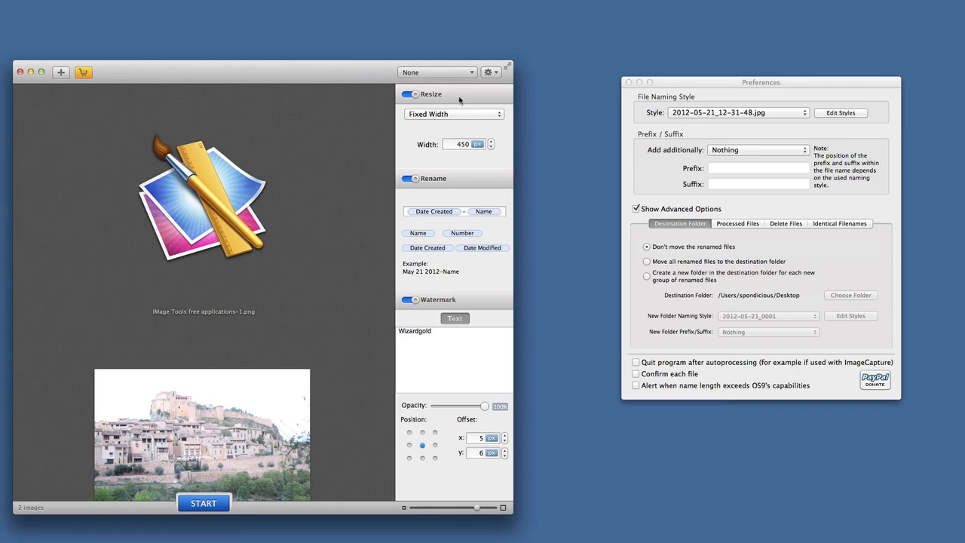